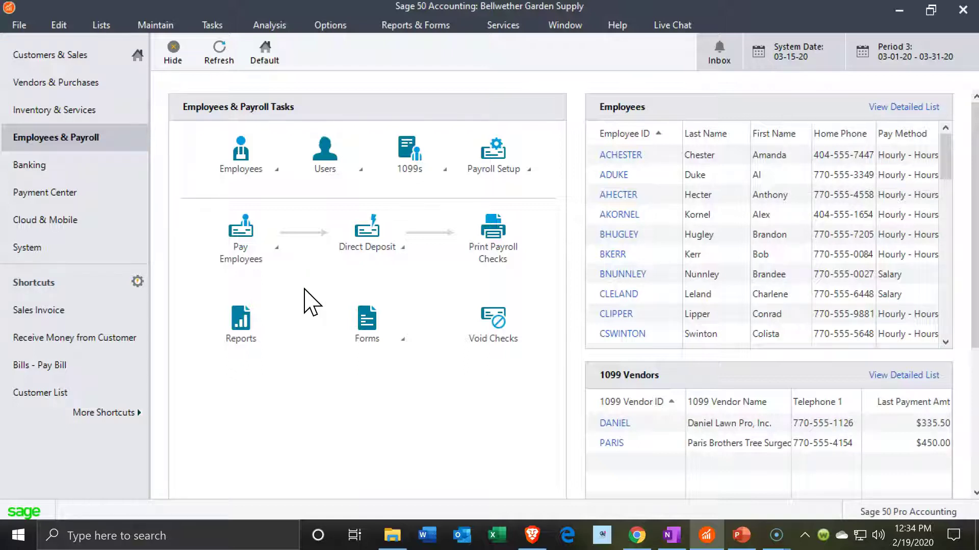
{"action": "left_click", "coordinate": [116, 100]}
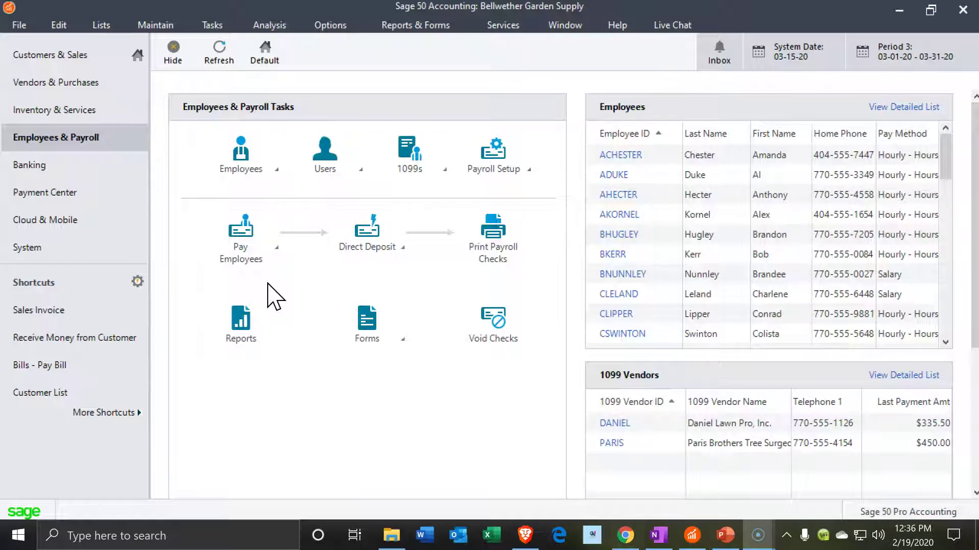
{"action": "left_click", "coordinate": [360, 278]}
Open payroll entry for multiple employees, including all employees, pay frequencies and pay types, and review the employees selected for payment
{"action": "left_click", "coordinate": [262, 249]}
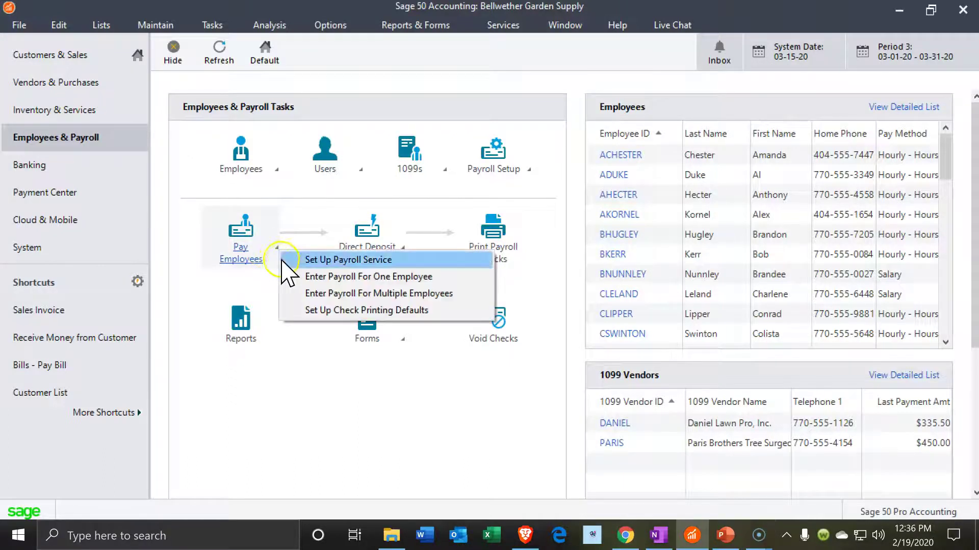
{"action": "left_click", "coordinate": [291, 299]}
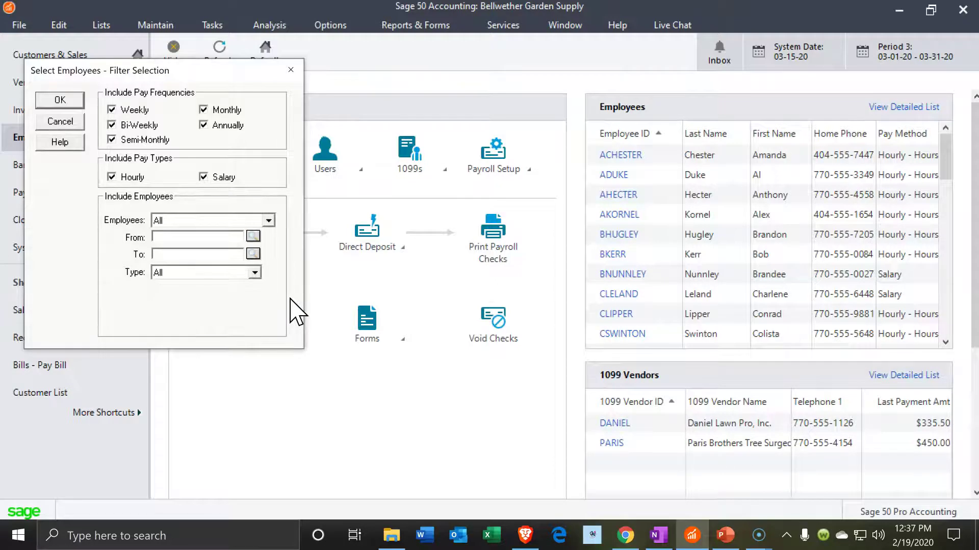
{"action": "left_click", "coordinate": [60, 99]}
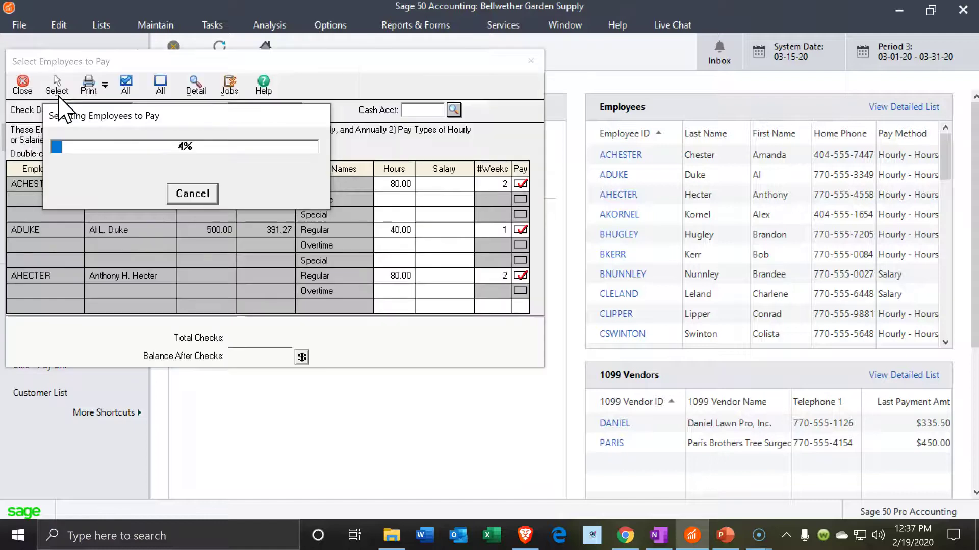
{"action": "left_click", "coordinate": [282, 204]}
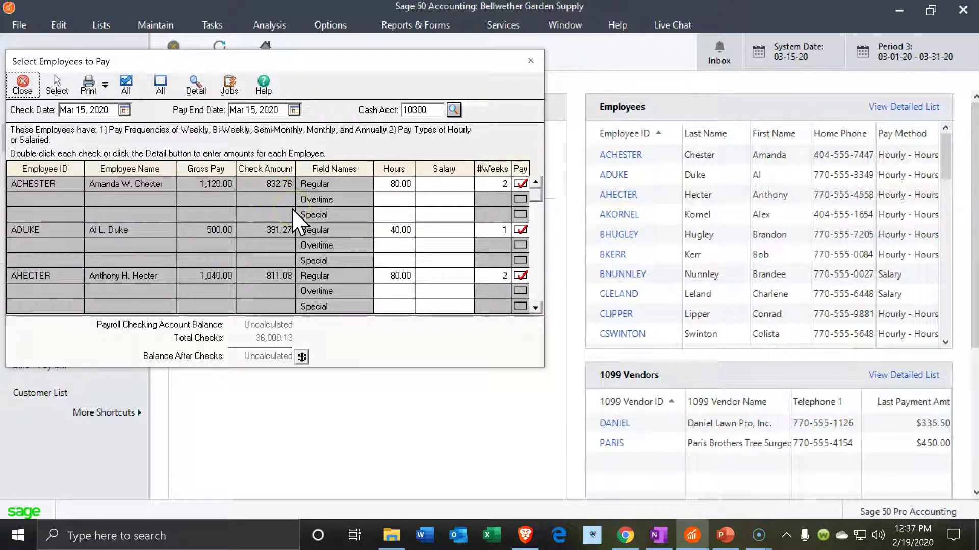
{"action": "left_click", "coordinate": [352, 244]}
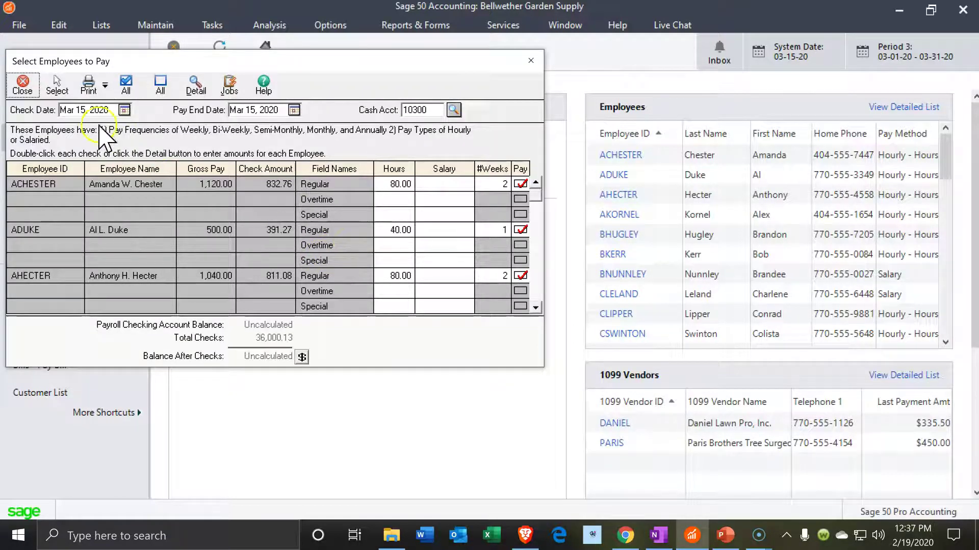
{"action": "left_click", "coordinate": [175, 132]}
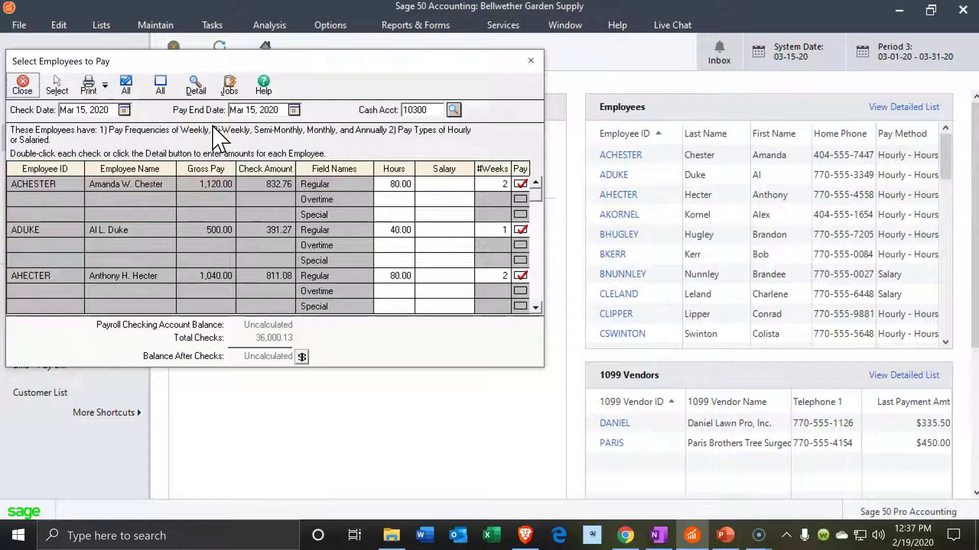
Close the Select Employees to Pay window without printing the checks
{"action": "left_click", "coordinate": [539, 65]}
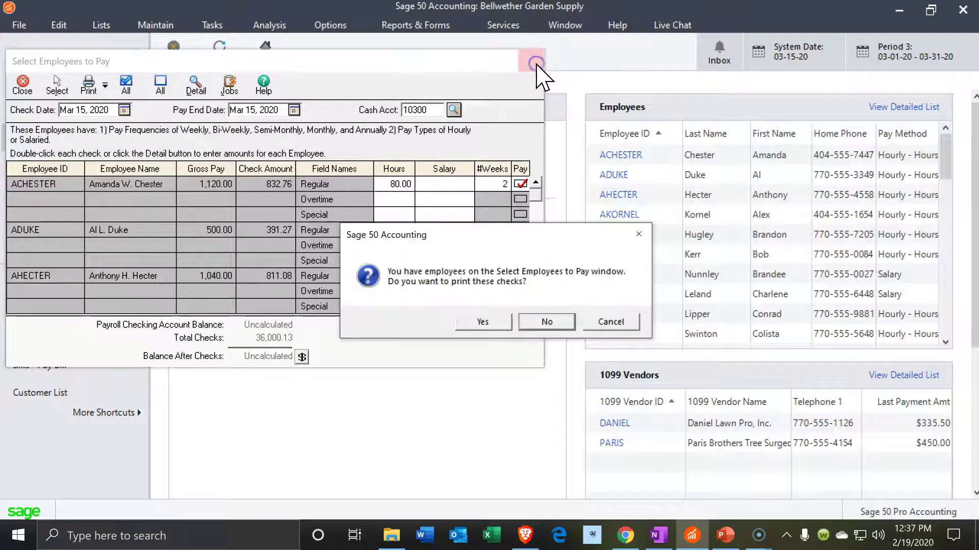
{"action": "left_click", "coordinate": [547, 326]}
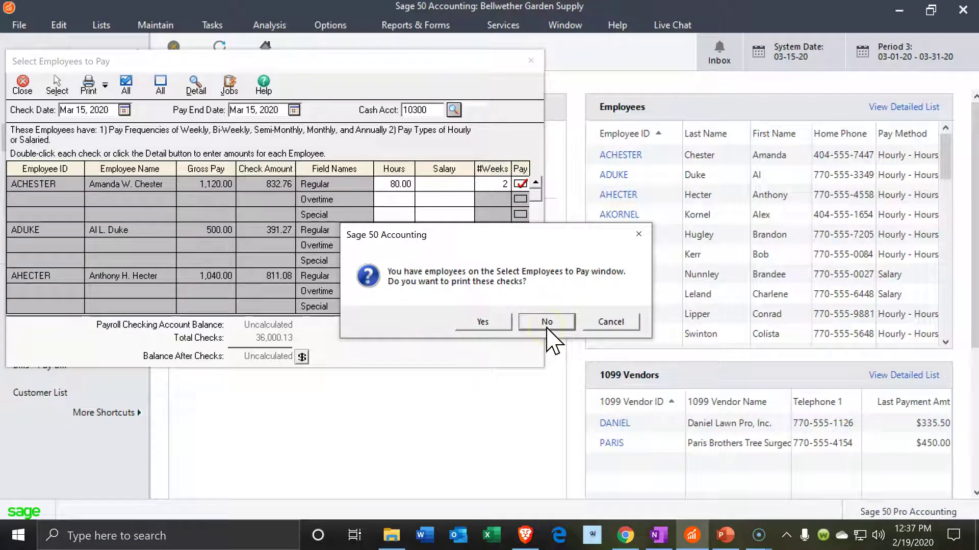
{"action": "left_click", "coordinate": [546, 322]}
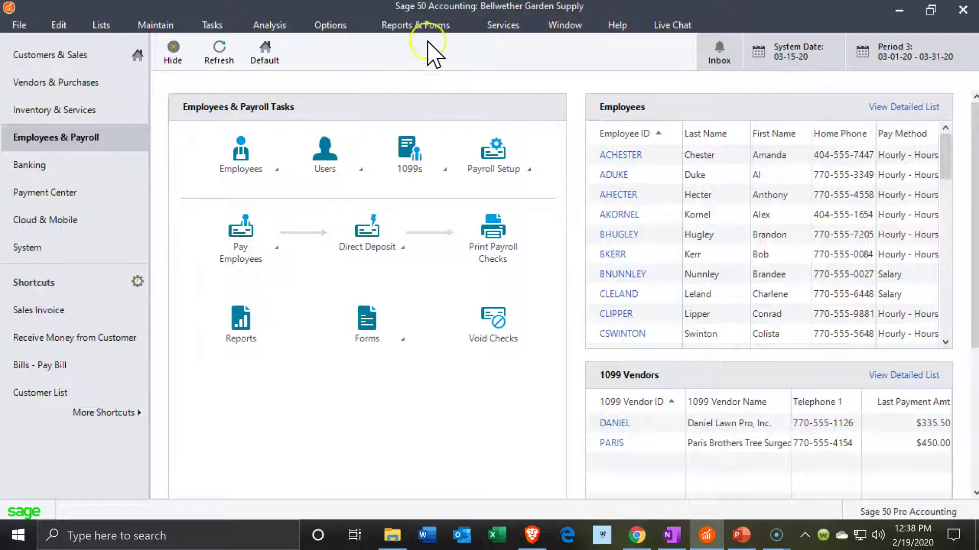
Display the <Standard> Balance Sheet for the current period in a maximized window
{"action": "left_click", "coordinate": [421, 25]}
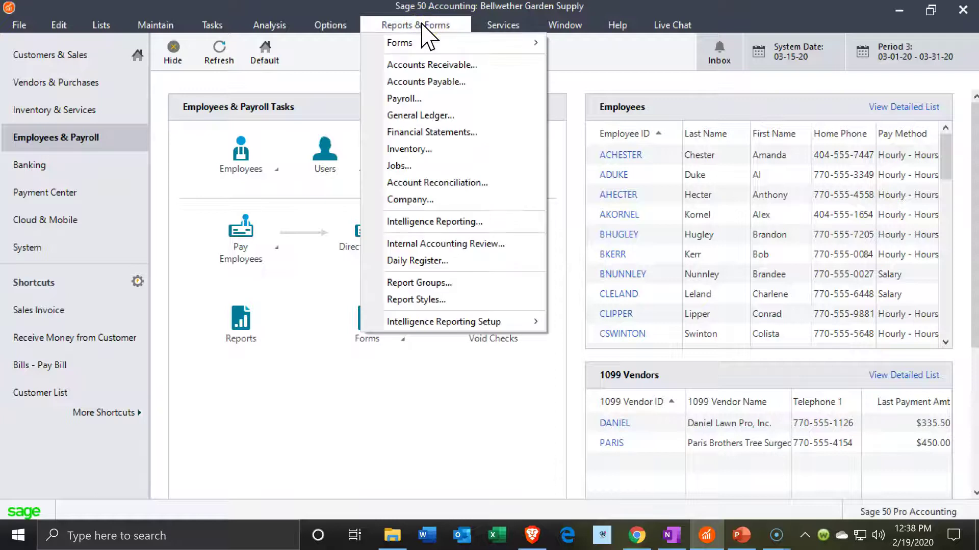
{"action": "left_click", "coordinate": [441, 134]}
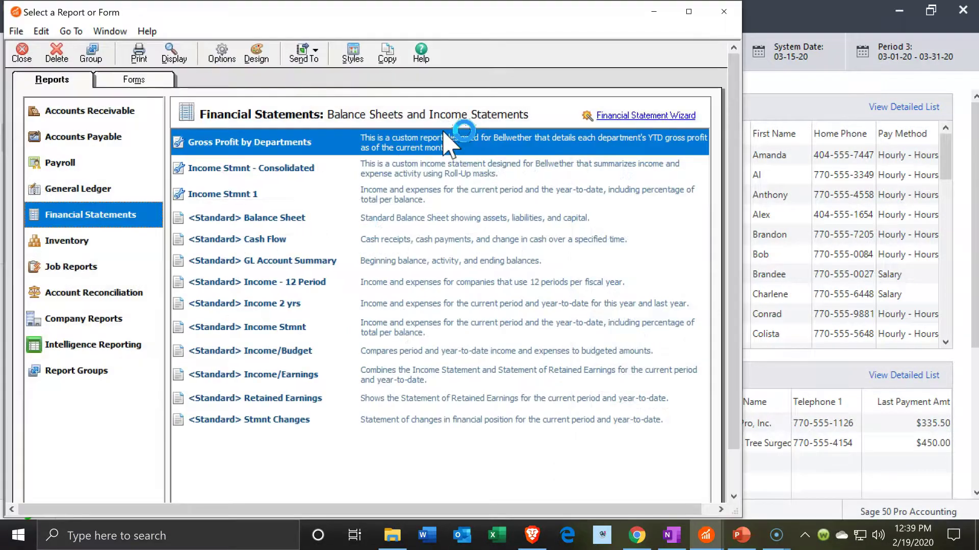
{"action": "double_click", "coordinate": [292, 217]}
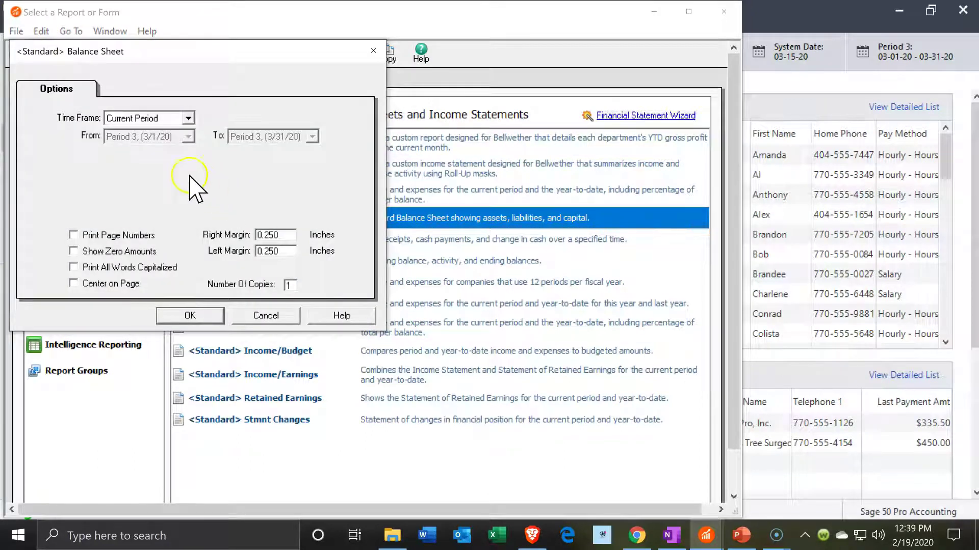
{"action": "left_click", "coordinate": [198, 316]}
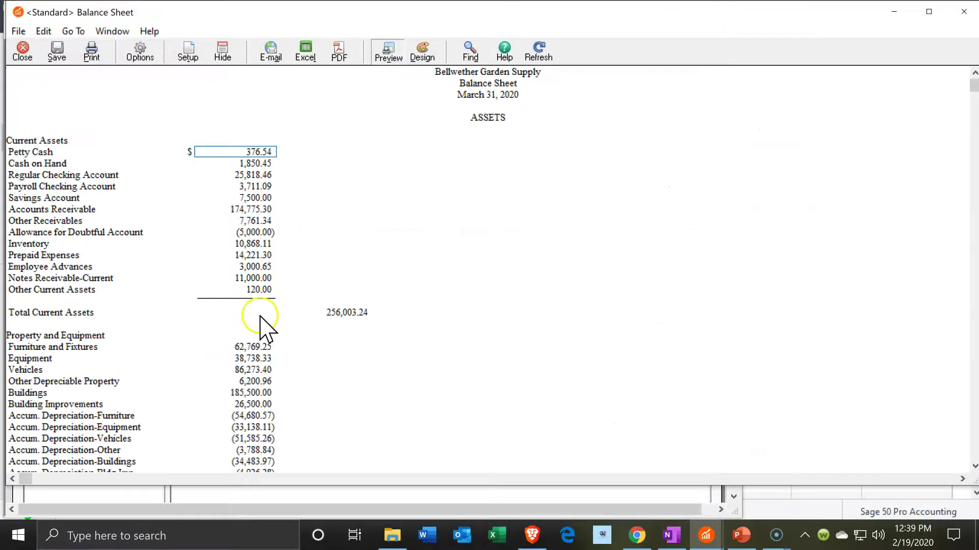
{"action": "left_click", "coordinate": [938, 11]}
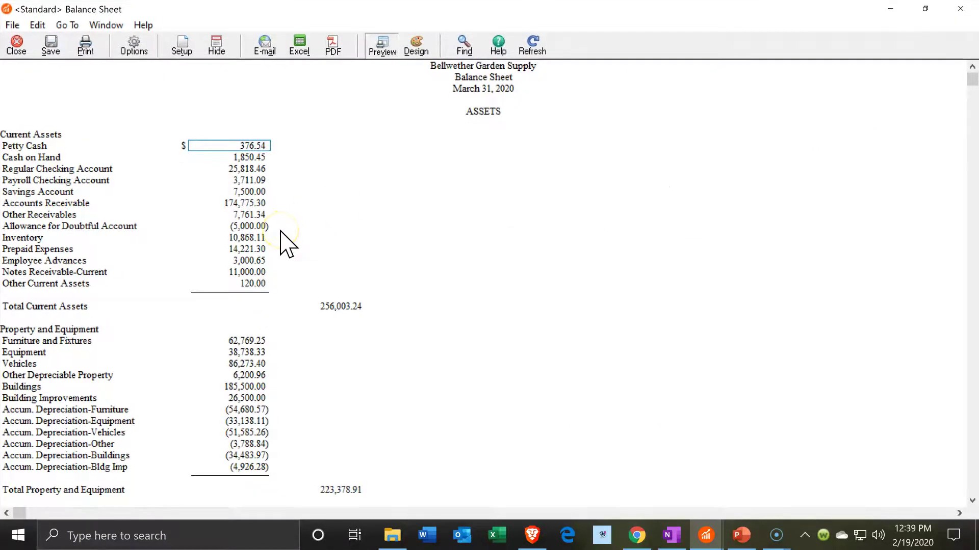
Examine the balance sheet's regular checking account and its payroll liabilities from 401 K Deductions Payable to Local Payroll Taxes Payable
{"action": "left_click", "coordinate": [249, 167]}
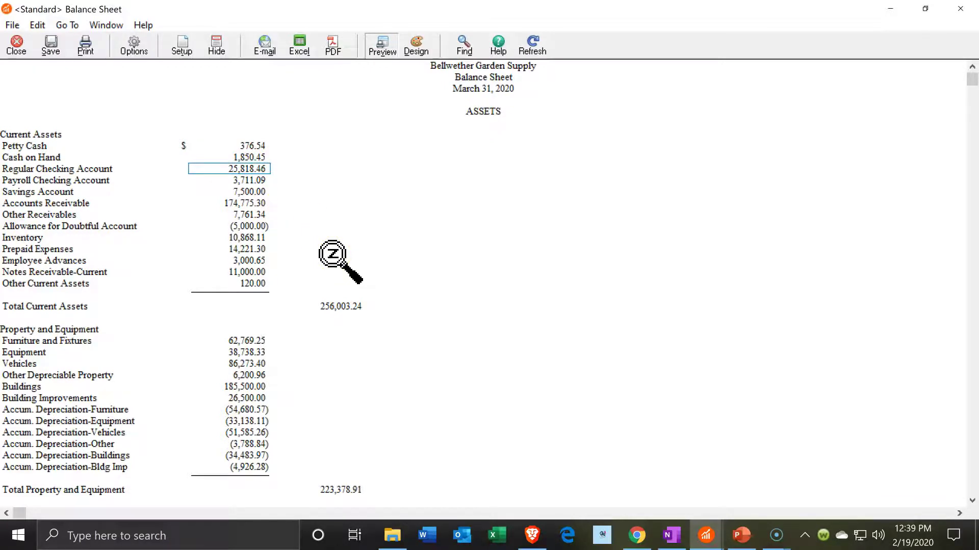
{"action": "scroll", "coordinate": [333, 255], "scroll_direction": "down", "scroll_amount": 5}
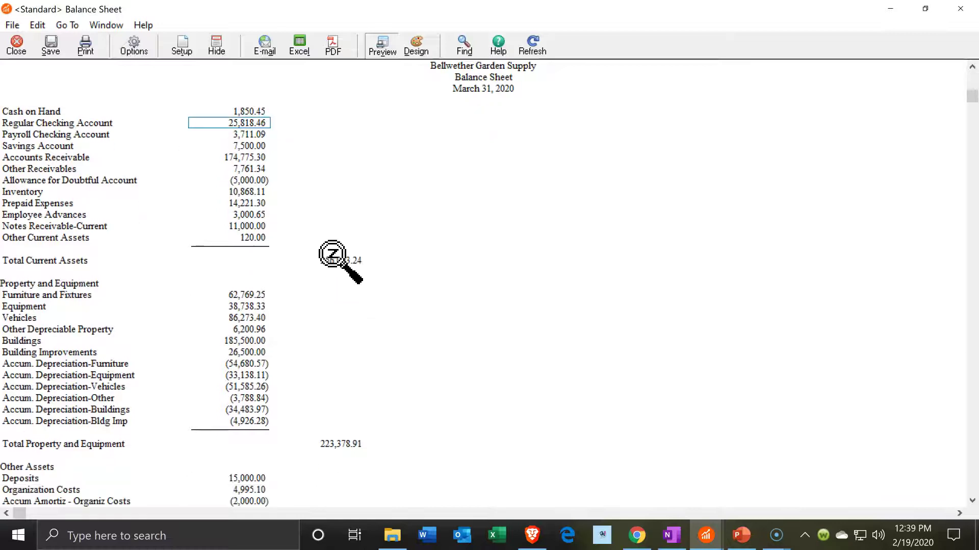
{"action": "scroll", "coordinate": [332, 254], "scroll_direction": "down", "scroll_amount": 3}
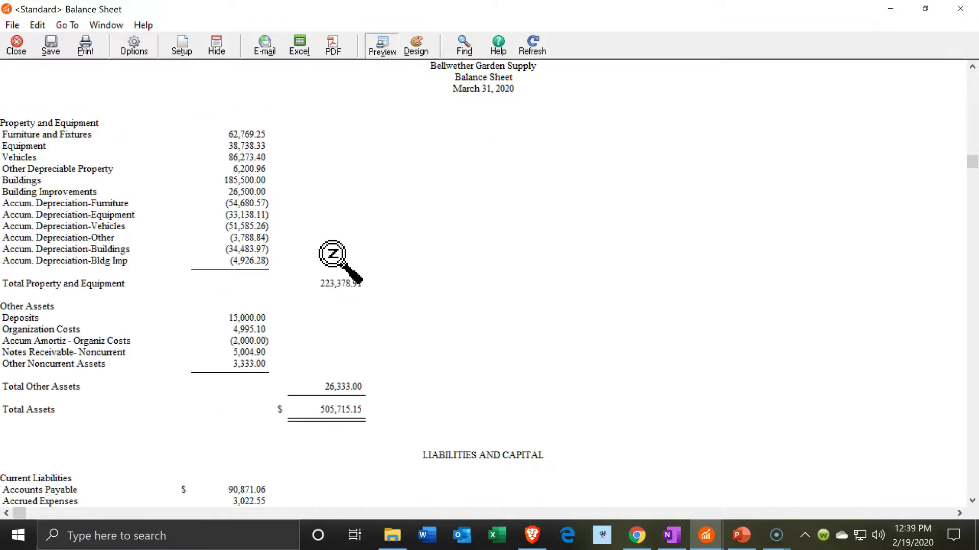
{"action": "scroll", "coordinate": [332, 254], "scroll_direction": "down", "scroll_amount": 7}
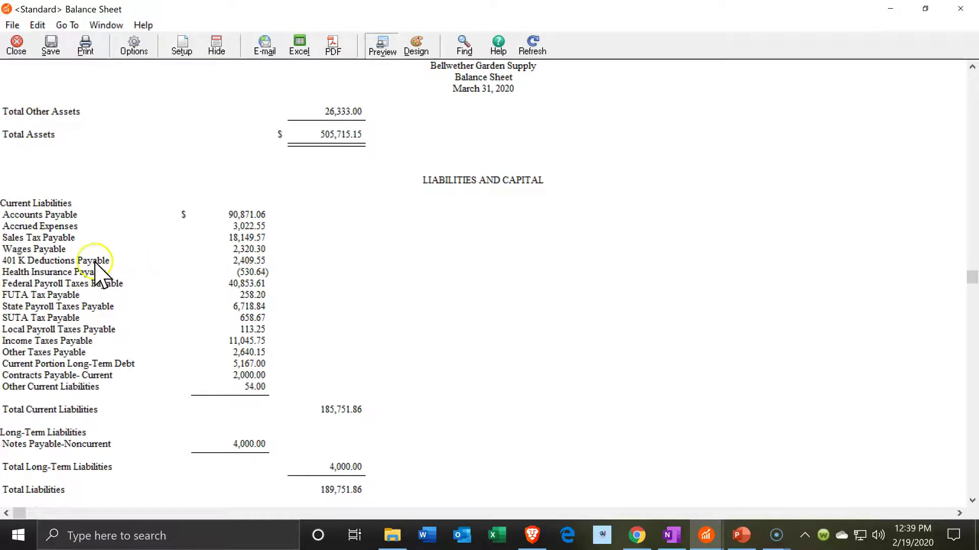
{"action": "left_click", "coordinate": [257, 262]}
{"action": "left_click", "coordinate": [256, 274]}
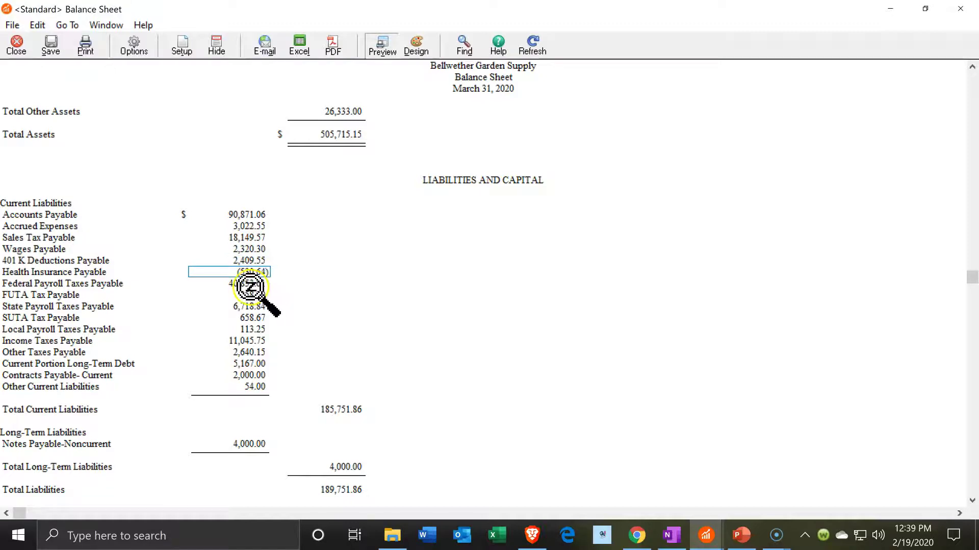
{"action": "left_click", "coordinate": [250, 284]}
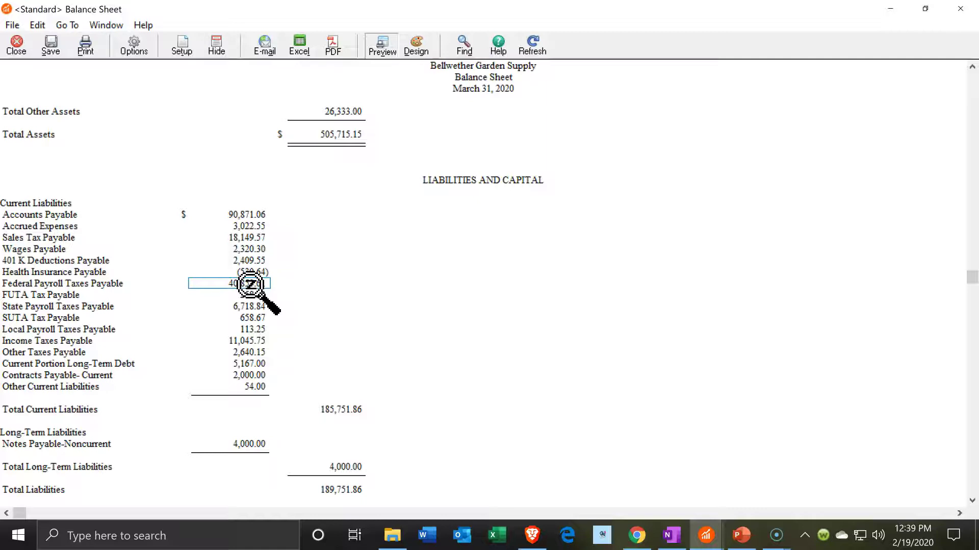
{"action": "left_click", "coordinate": [251, 295]}
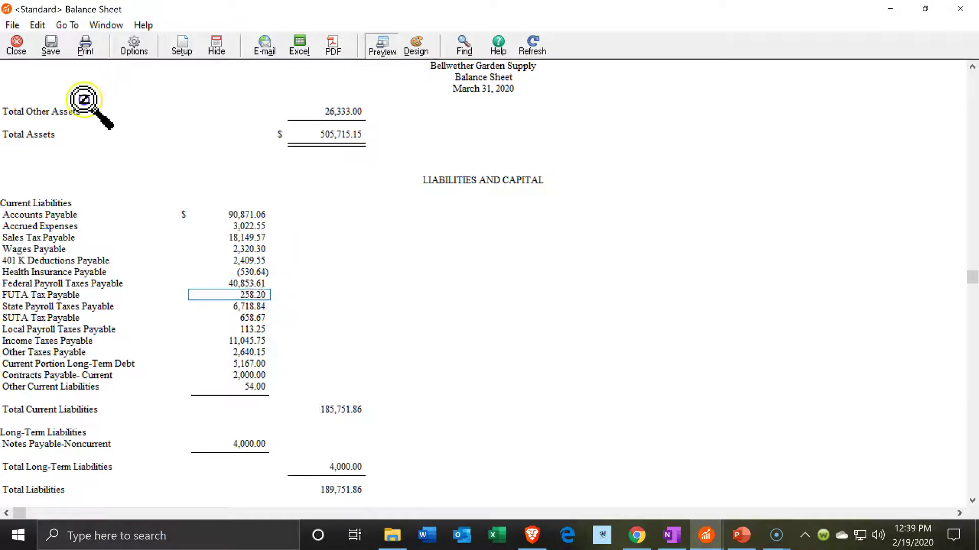
{"action": "left_click", "coordinate": [253, 293]}
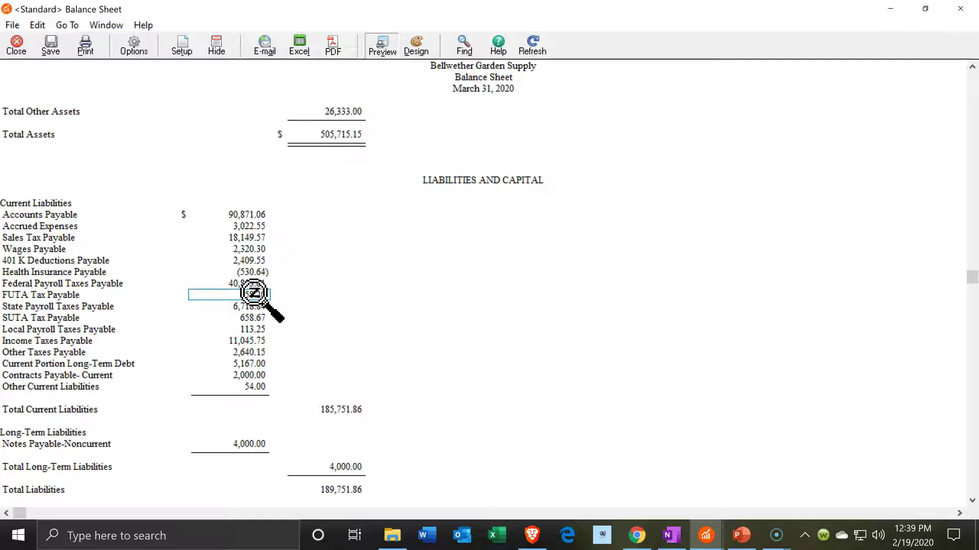
{"action": "left_click", "coordinate": [255, 306]}
{"action": "left_click", "coordinate": [253, 317]}
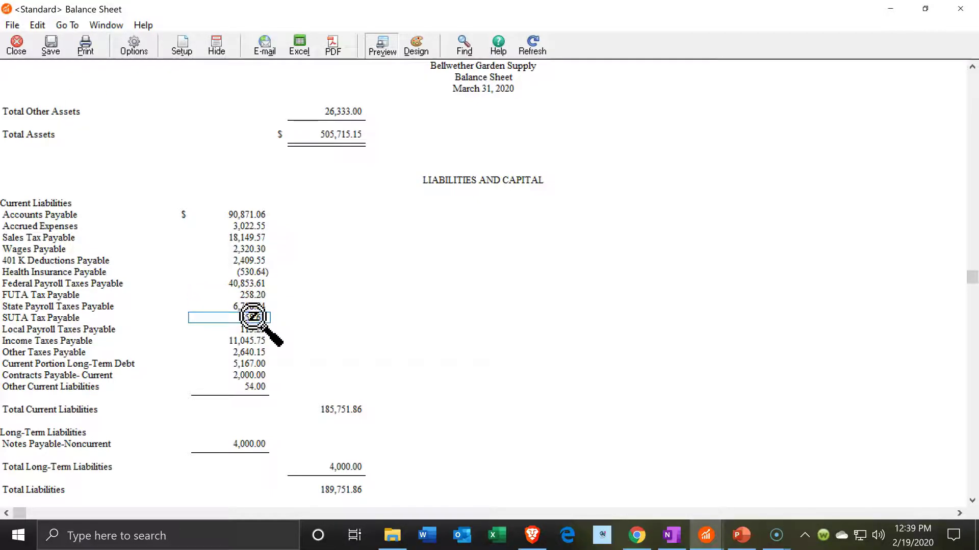
{"action": "double_click", "coordinate": [253, 320]}
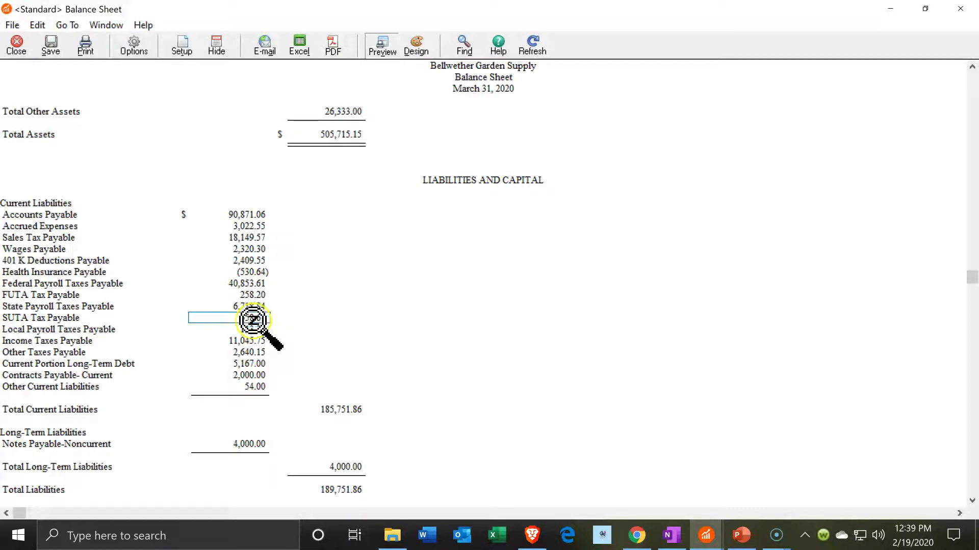
{"action": "left_click", "coordinate": [254, 332]}
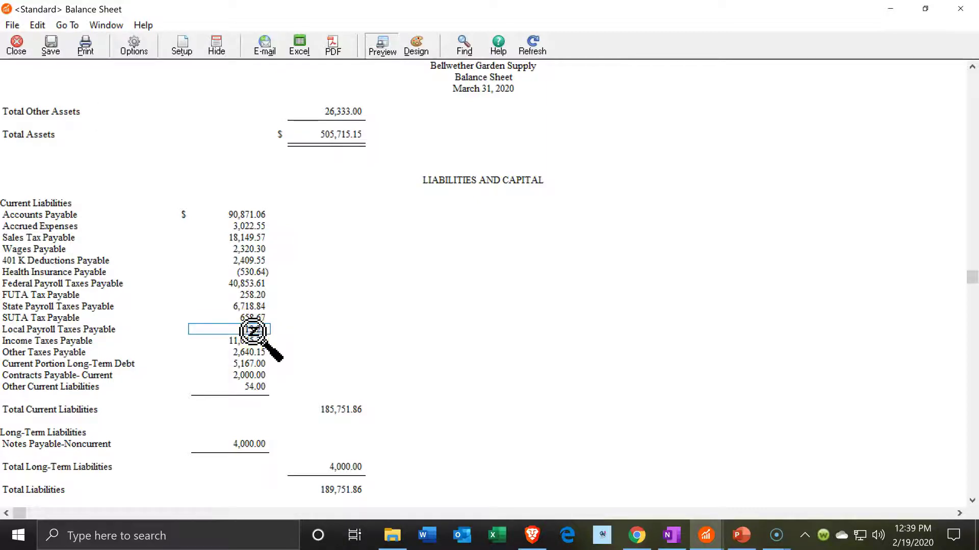
{"action": "left_click", "coordinate": [253, 318]}
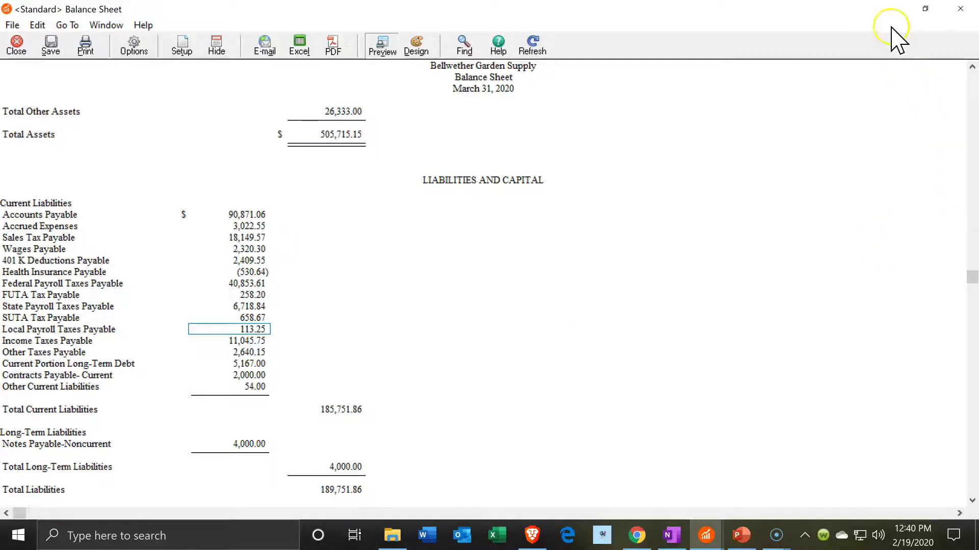
Minimize the balance sheet and display the <Standard> Income Stmnt for the current period with zero amounts hidden, in a maximized window
{"action": "left_click", "coordinate": [890, 10]}
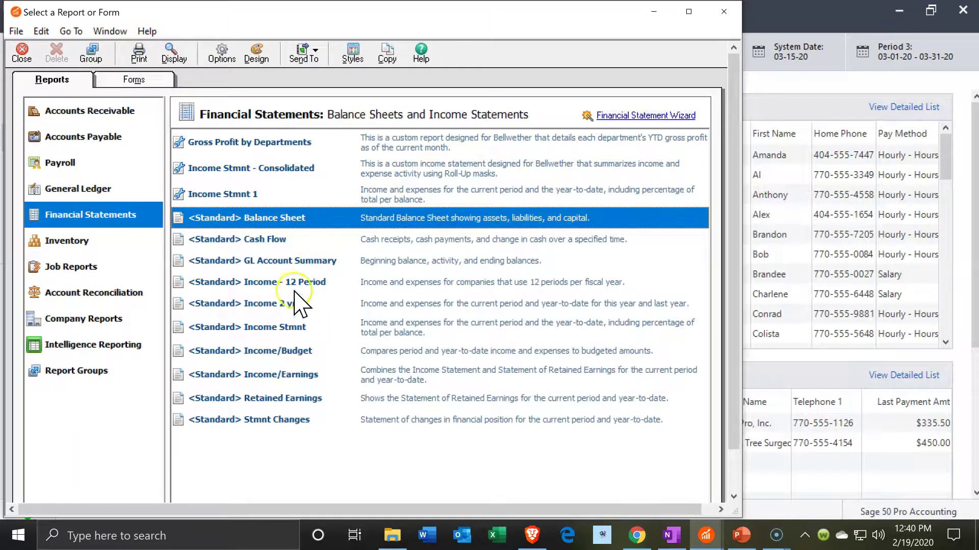
{"action": "left_click", "coordinate": [282, 329]}
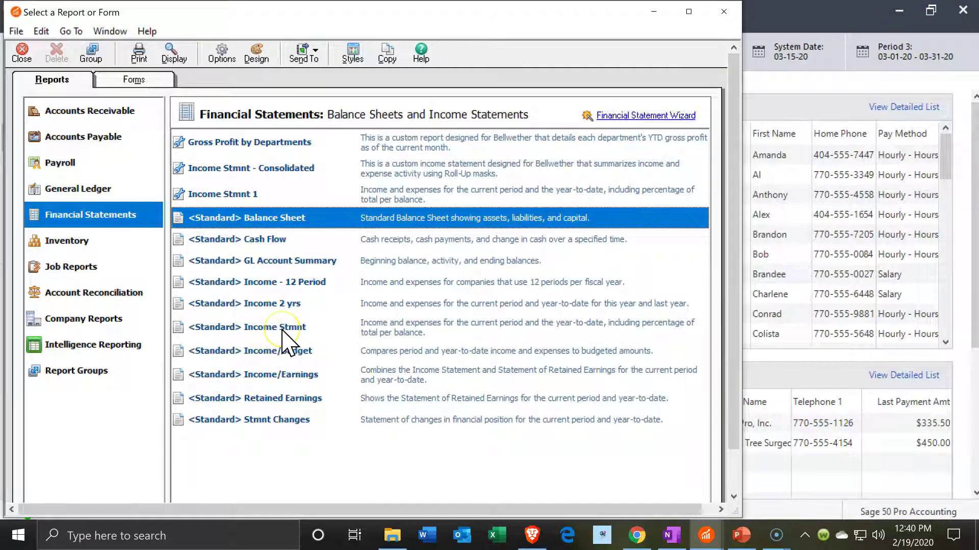
{"action": "double_click", "coordinate": [281, 330]}
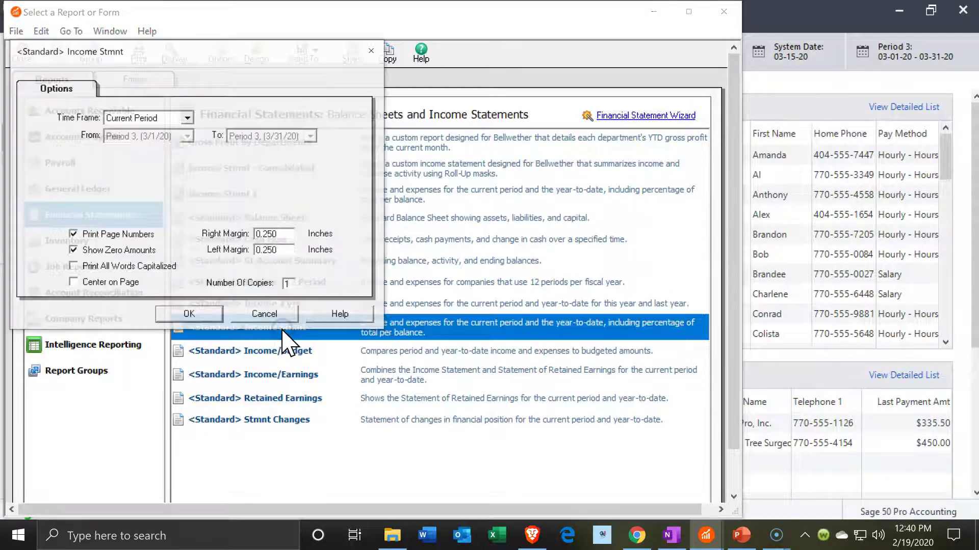
{"action": "left_click", "coordinate": [86, 283]}
{"action": "left_click", "coordinate": [74, 251]}
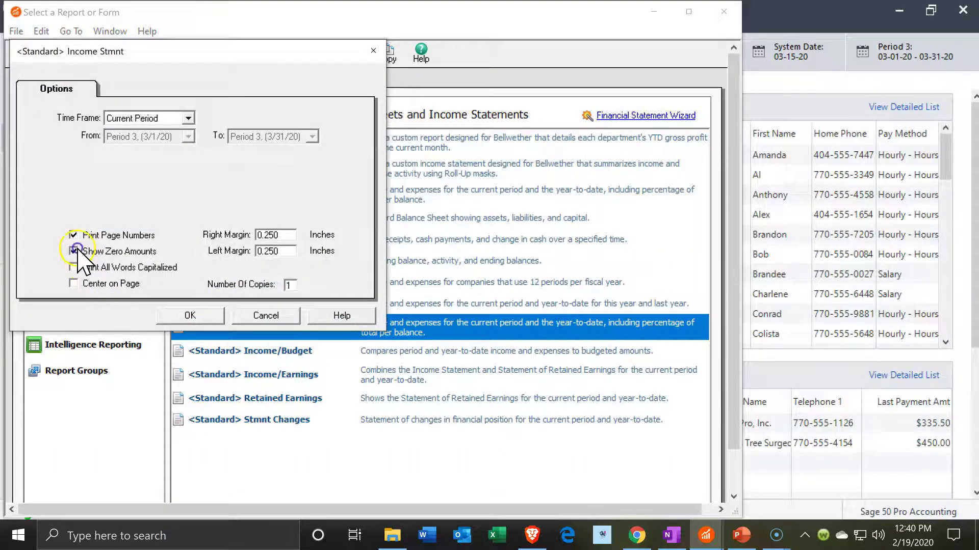
{"action": "left_click", "coordinate": [197, 316]}
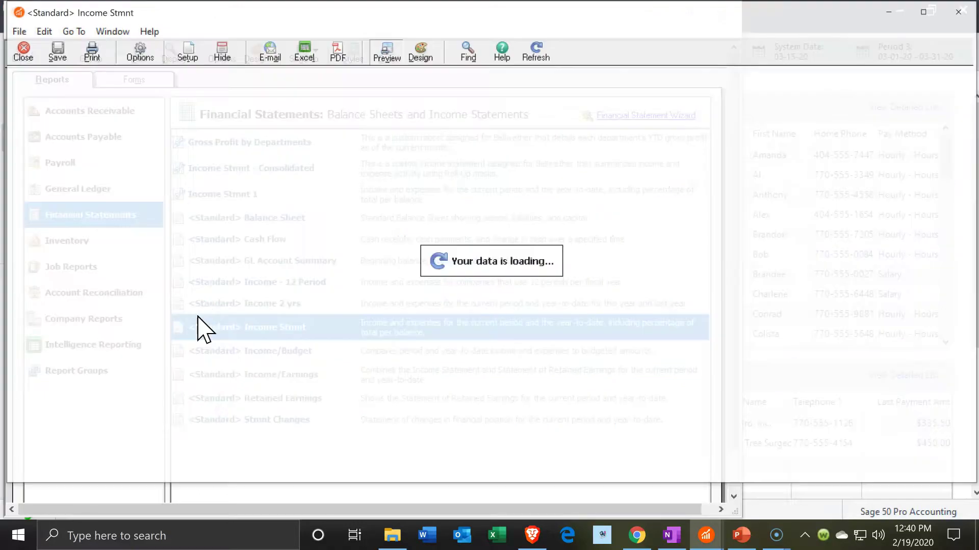
{"action": "left_click", "coordinate": [667, 244]}
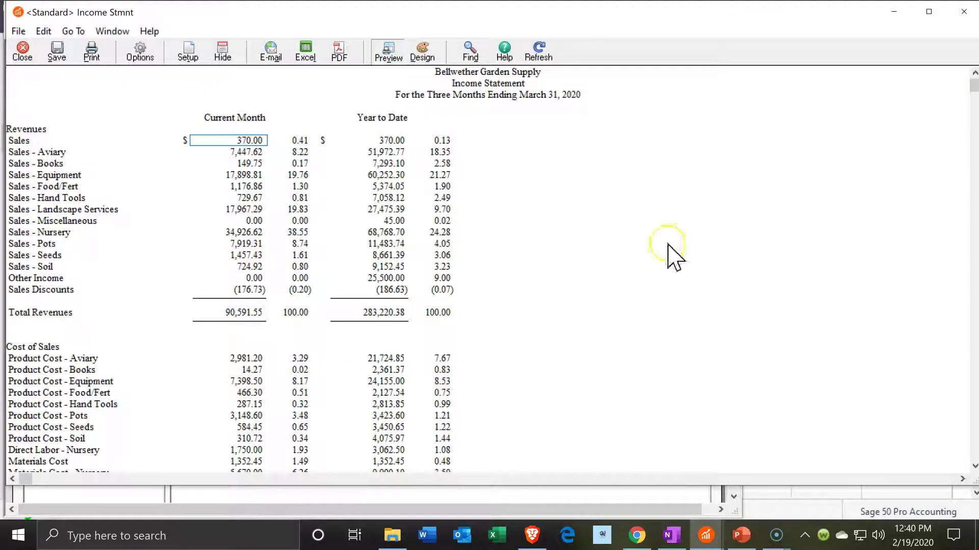
{"action": "left_click", "coordinate": [928, 11]}
Examine the Payroll Tax Exp and Wages Expense amounts for the current month in the income statement's Expenses section
{"action": "scroll", "coordinate": [150, 336], "scroll_direction": "down", "scroll_amount": 4}
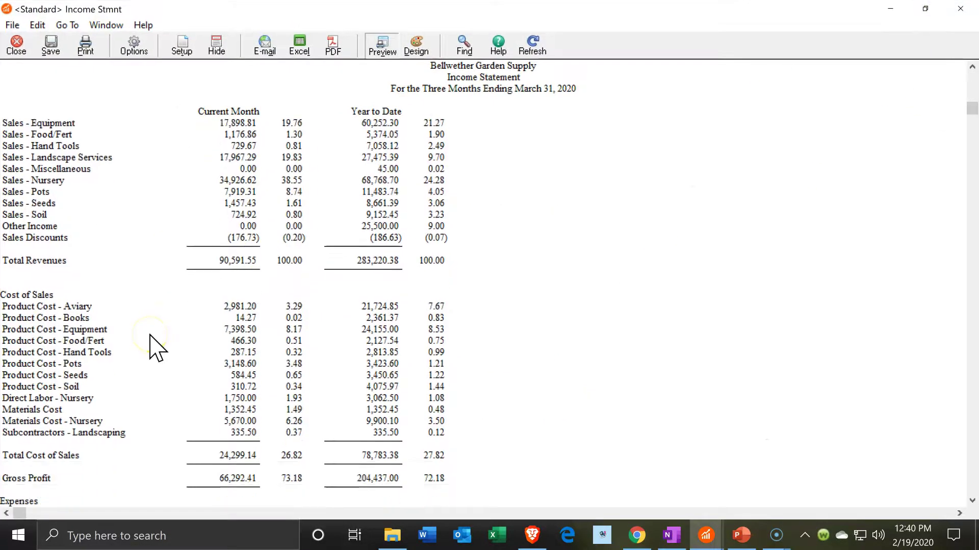
{"action": "scroll", "coordinate": [156, 348], "scroll_direction": "down", "scroll_amount": 1}
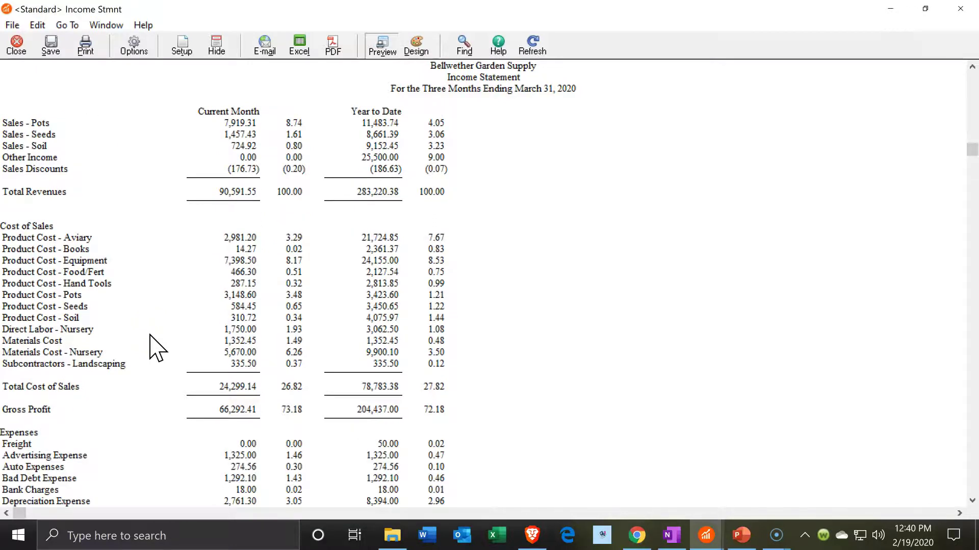
{"action": "scroll", "coordinate": [156, 348], "scroll_direction": "down", "scroll_amount": 7}
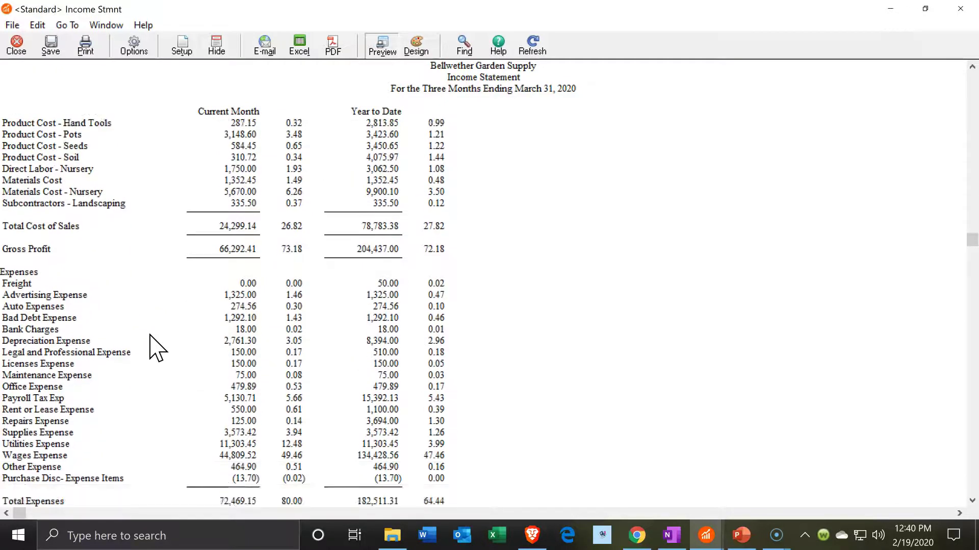
{"action": "scroll", "coordinate": [155, 348], "scroll_direction": "down", "scroll_amount": 1}
{"action": "left_click", "coordinate": [65, 378]}
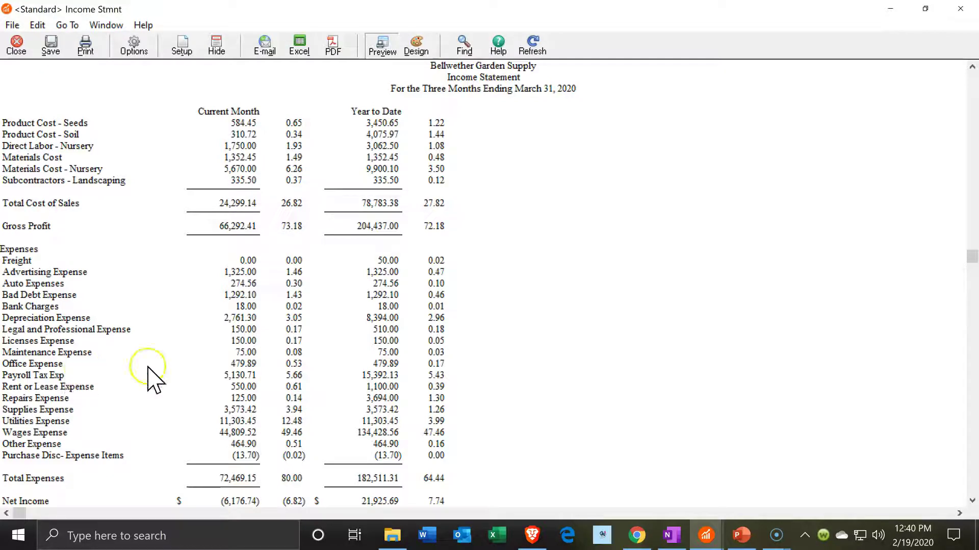
{"action": "left_click", "coordinate": [218, 376]}
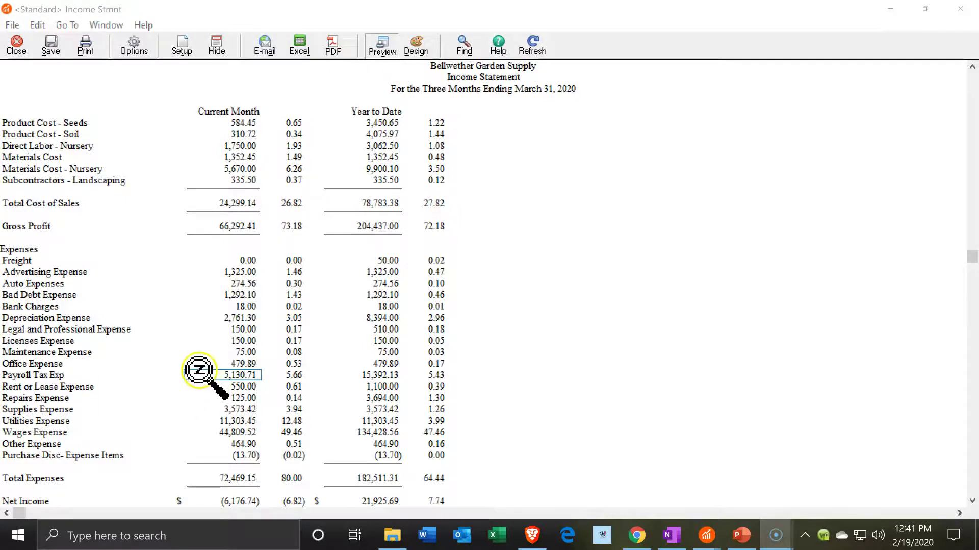
{"action": "left_click", "coordinate": [220, 432]}
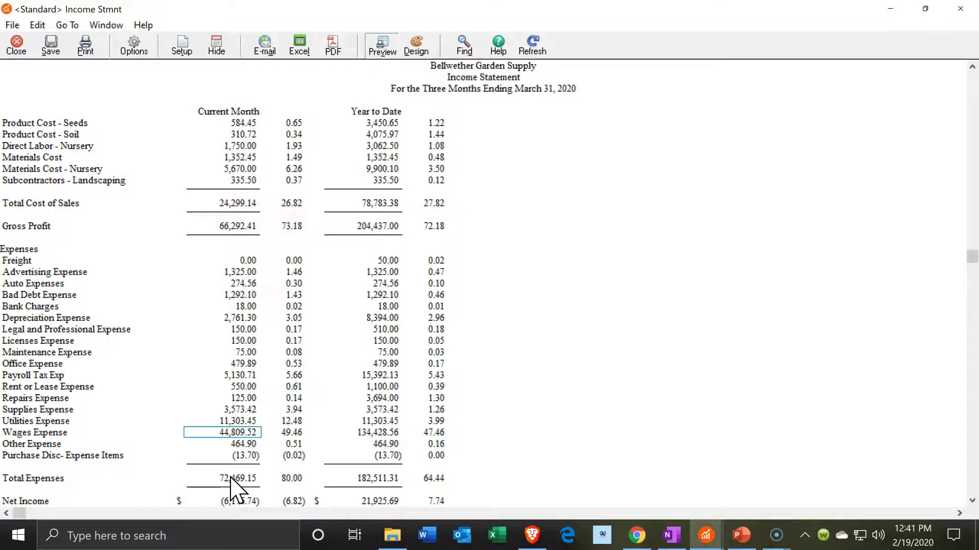
Drill down from the current-month Wages Expense to its General Ledger detail and display the payroll entry for check 1259 in a maximized window
{"action": "double_click", "coordinate": [229, 432]}
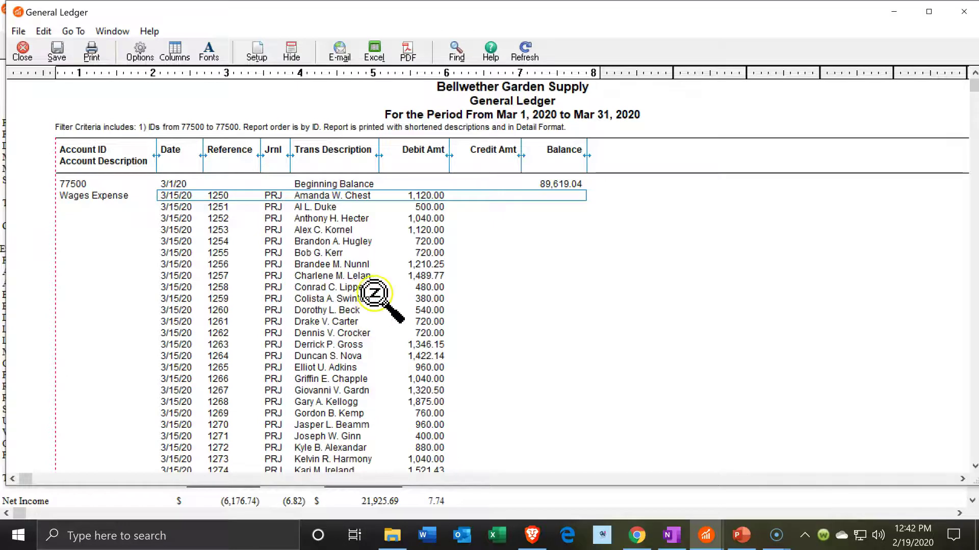
{"action": "double_click", "coordinate": [436, 300]}
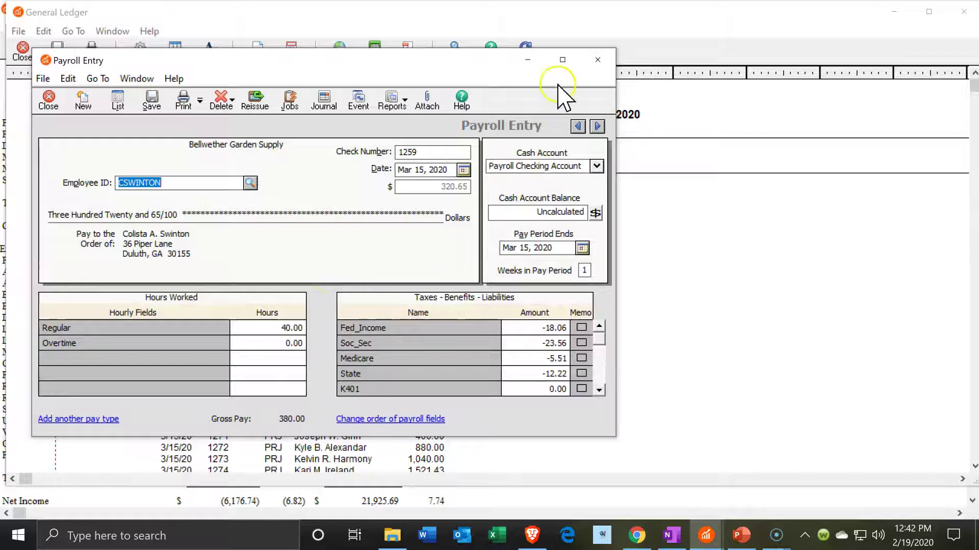
{"action": "left_click", "coordinate": [562, 60]}
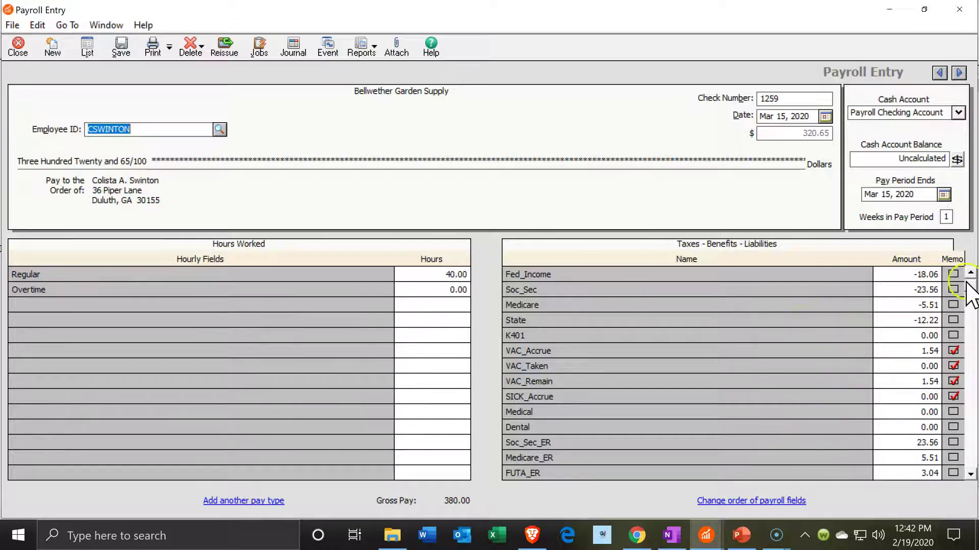
Examine the paycheck's taxes, benefits and liabilities from Fed_Income through the employer items Soc_Sec_ER, Medicare_ER, FUTA_ER, SUI_ER and K401_ER
{"action": "left_click", "coordinate": [956, 441]}
{"action": "scroll", "coordinate": [954, 484], "scroll_direction": "down", "scroll_amount": 2}
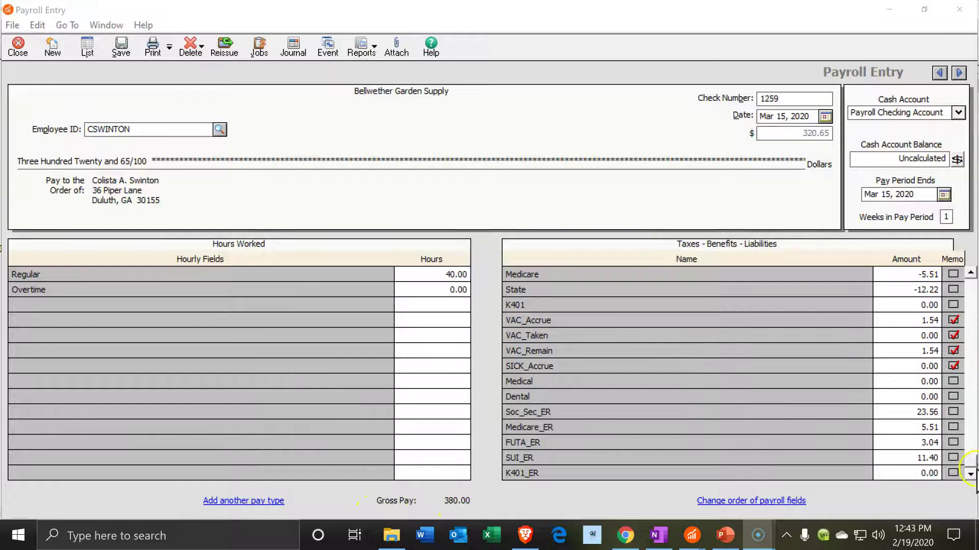
{"action": "left_click_drag", "start_coordinate": [970, 465], "coordinate": [958, 254]}
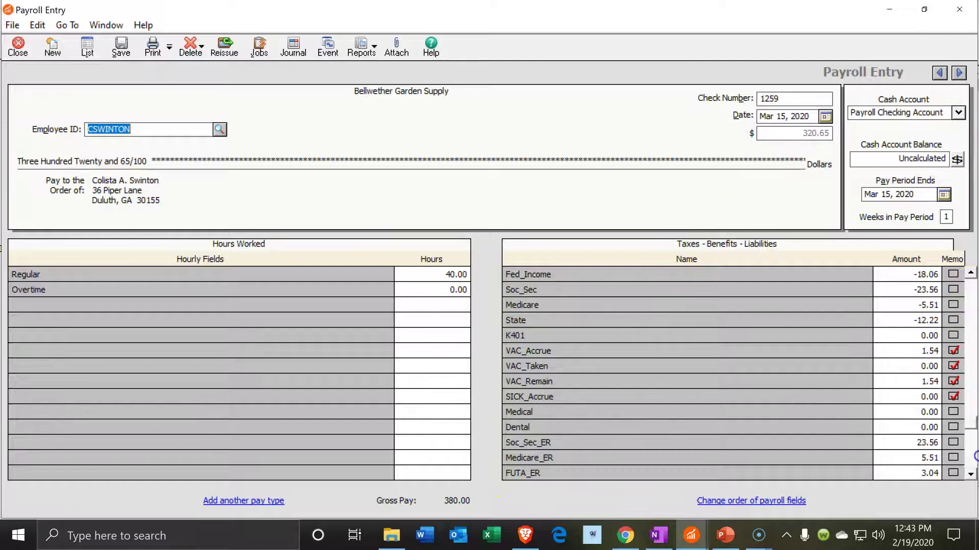
{"action": "left_click", "coordinate": [972, 456]}
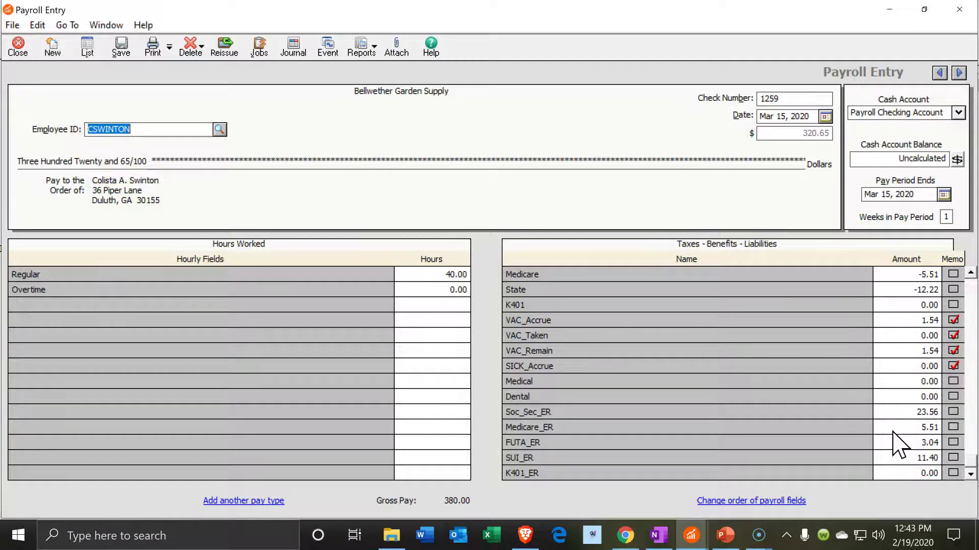
Close the payroll entry and minimize the General Ledger to return to the income statement's expenses
{"action": "left_click", "coordinate": [956, 14]}
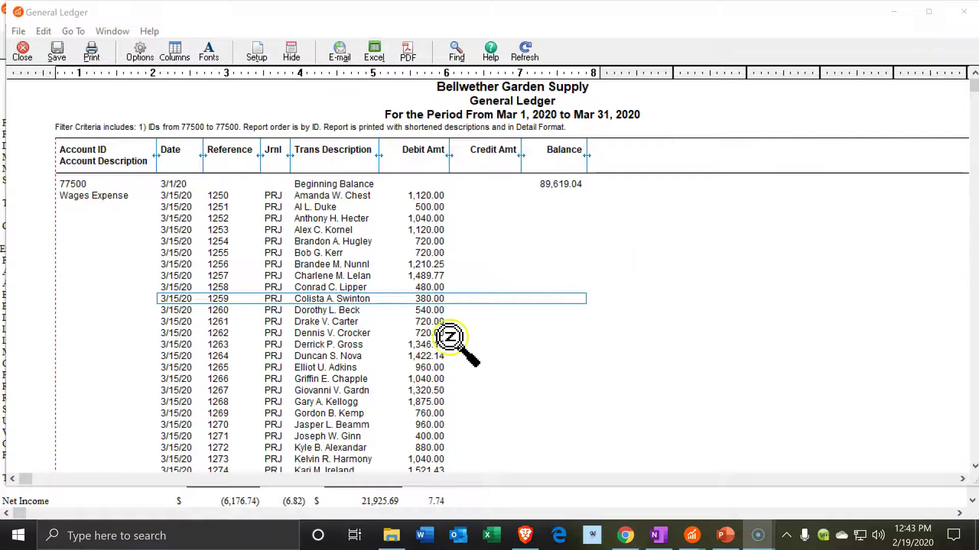
{"action": "left_click", "coordinate": [890, 12]}
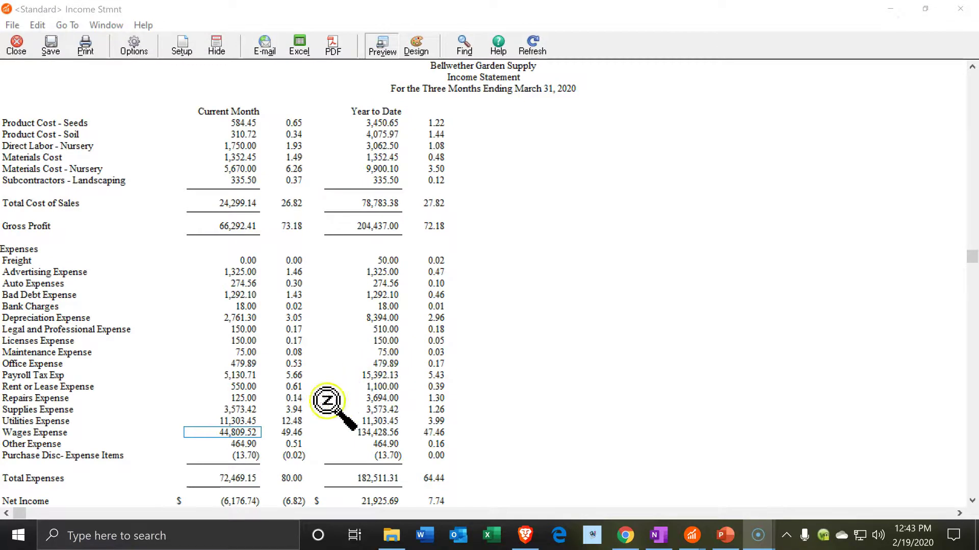
{"action": "left_click", "coordinate": [250, 342]}
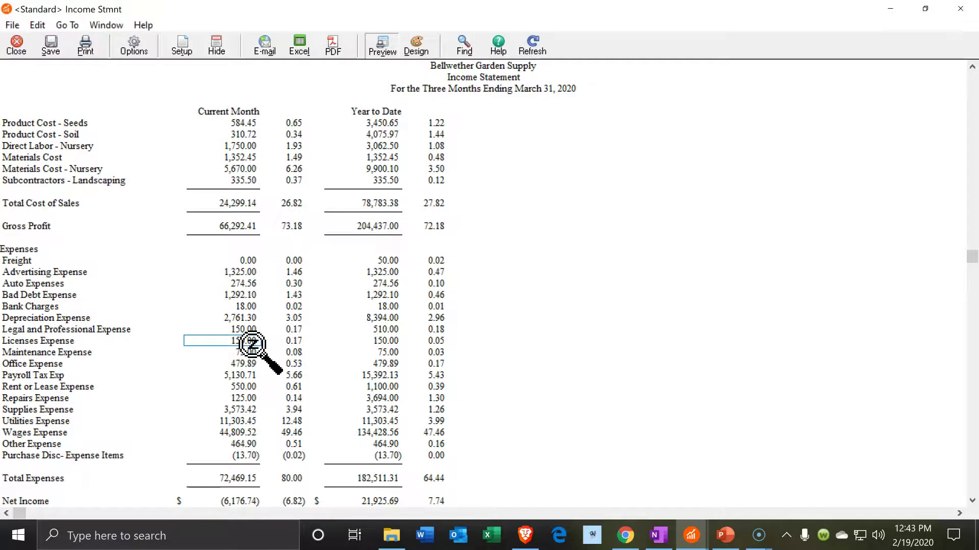
Bring up the <Standard> Balance Sheet and examine FUTA Tax Payable among its current liabilities
{"action": "left_click", "coordinate": [685, 534]}
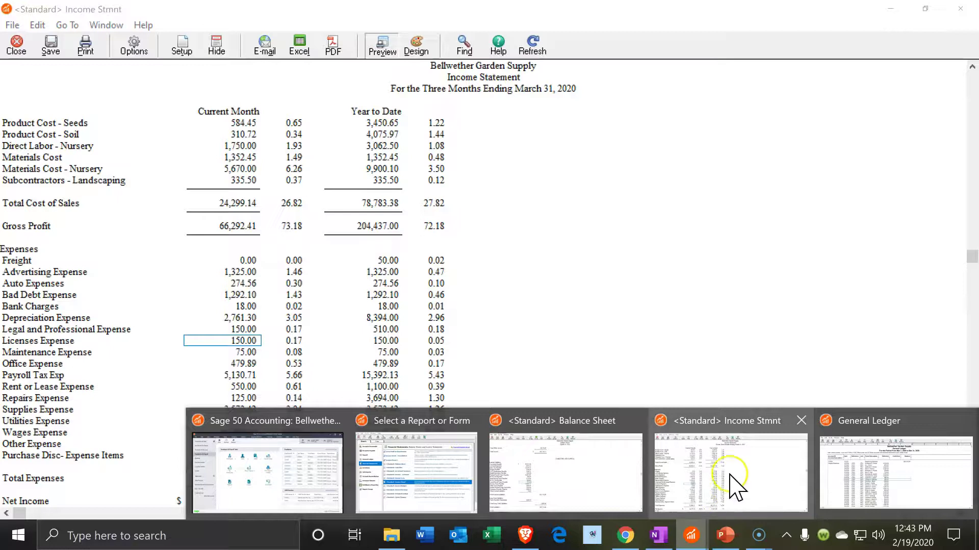
{"action": "left_click", "coordinate": [585, 475]}
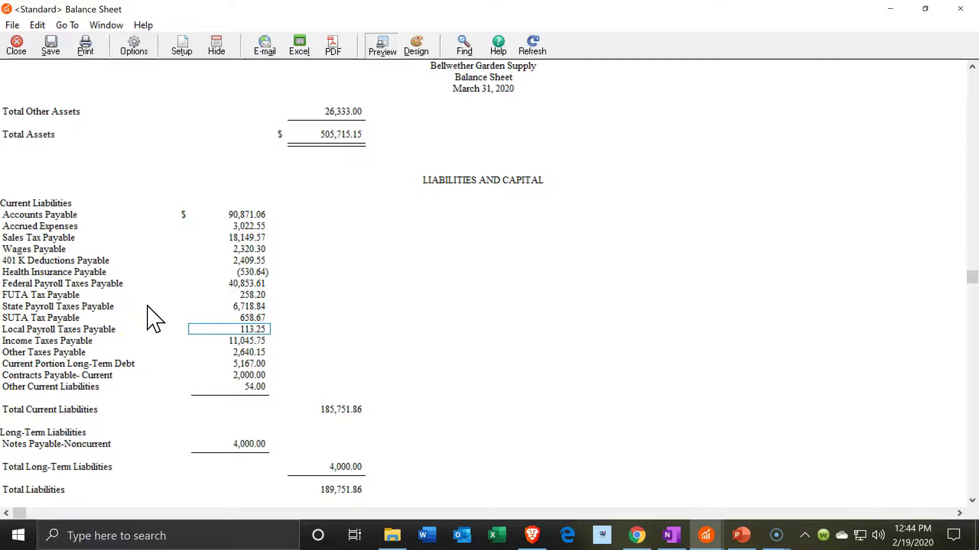
{"action": "left_click", "coordinate": [220, 294]}
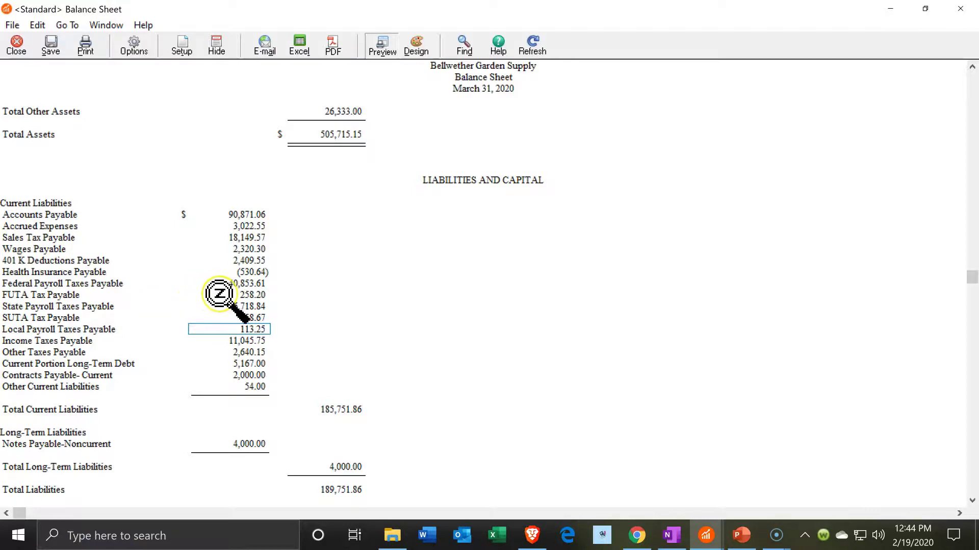